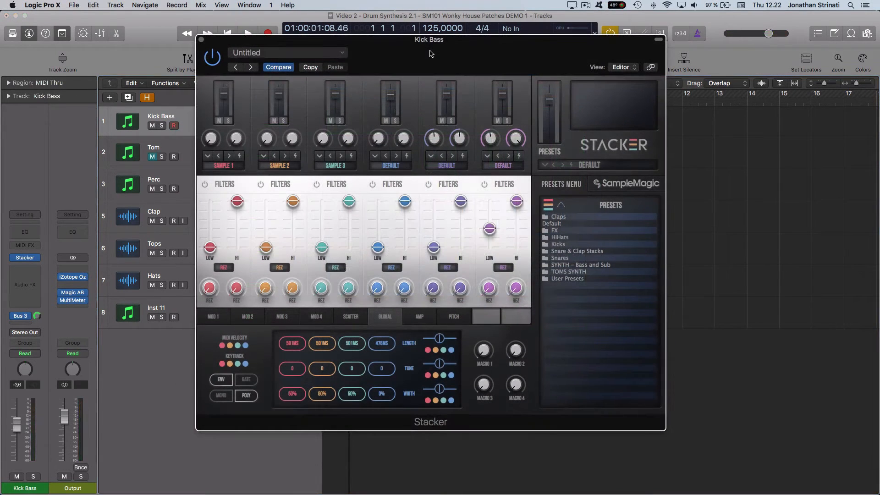
Look up the Default preset in Stacker's list of presets and audition the plug-in's sound
drag(430, 53, 424, 51)
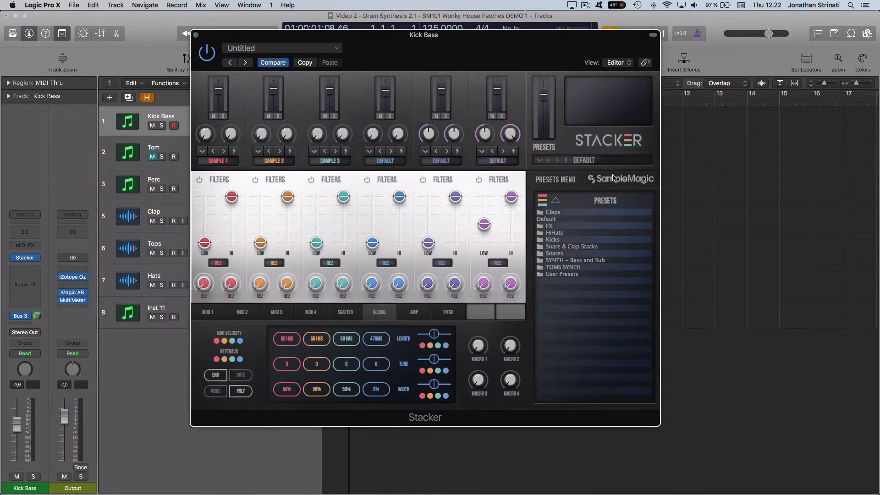
click(540, 160)
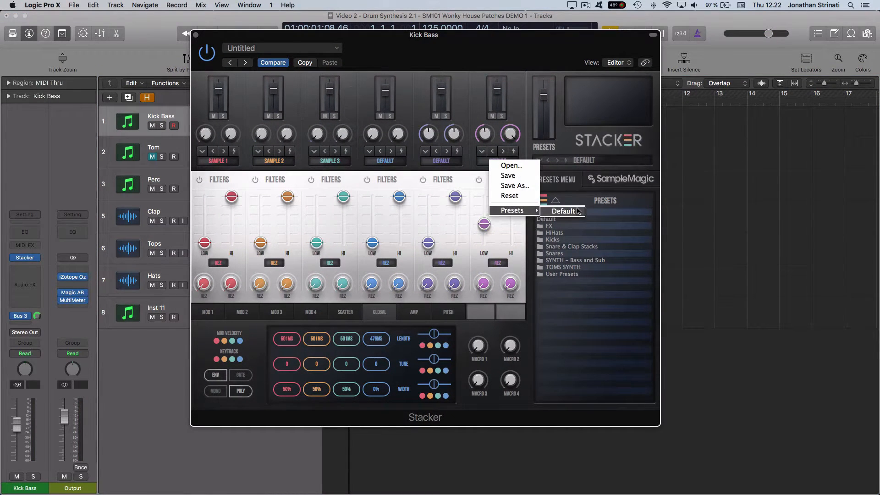
click(404, 144)
key(space)
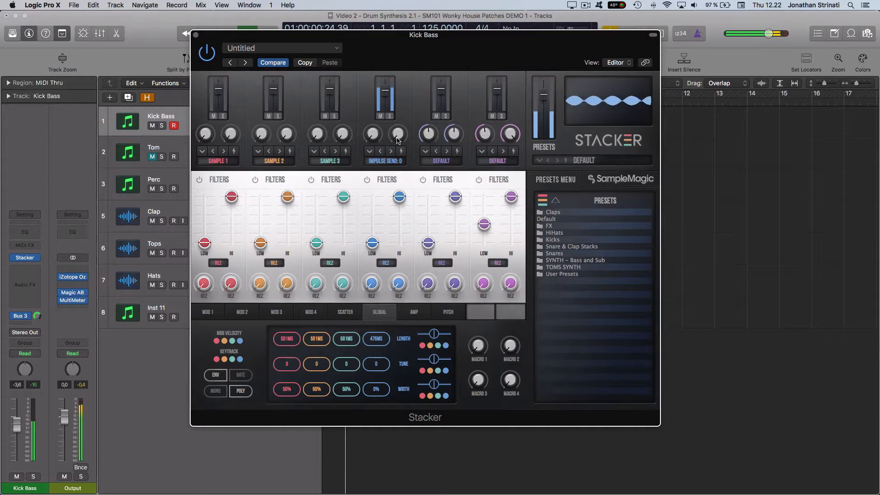
Play the arrangement and select all four Kick Bass regions on the first track
key(super+w)
key(space)
drag(595, 126, 334, 114)
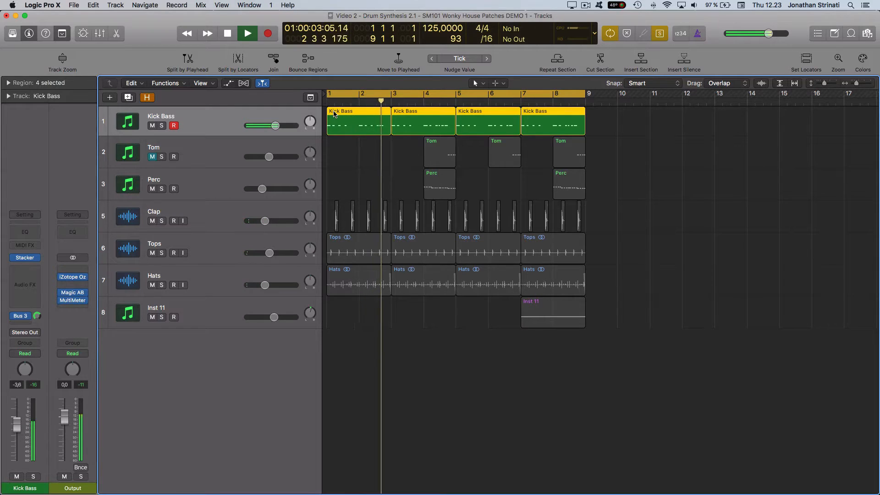
In the blue synth layer's pitch envelope, raise the starting pitch to F#3 and add a D1 point just before 250 ms
key(v)
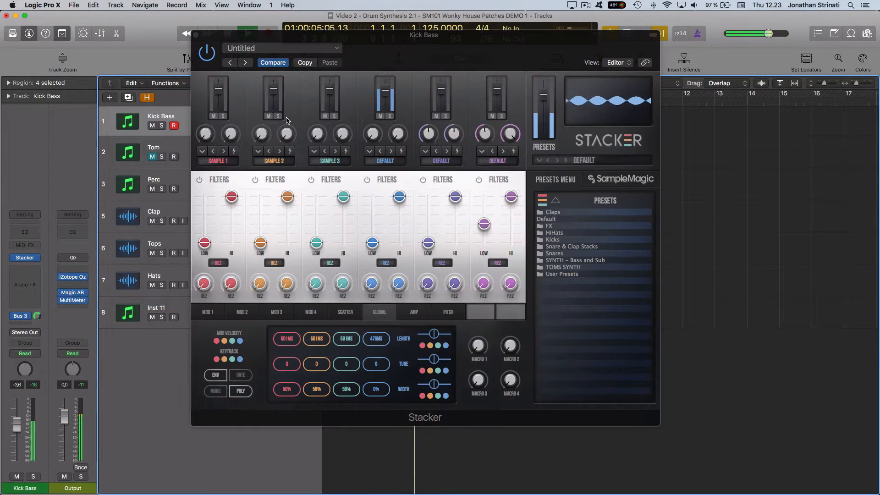
click(378, 162)
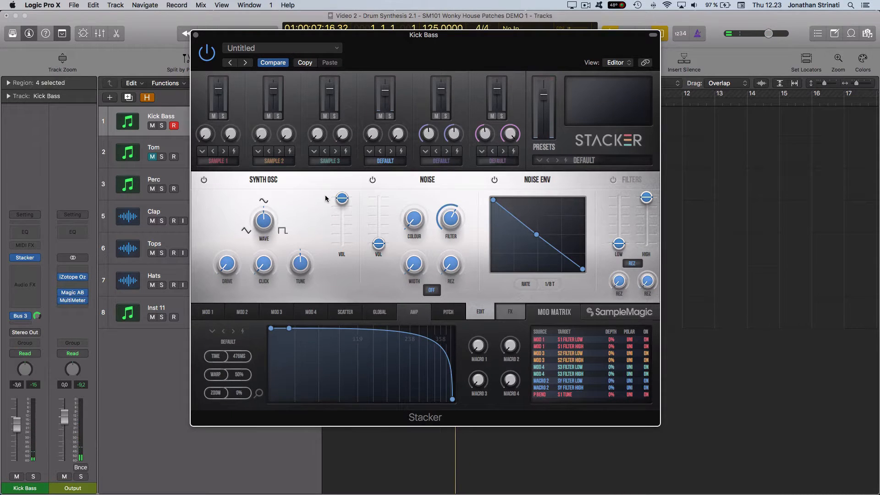
click(443, 314)
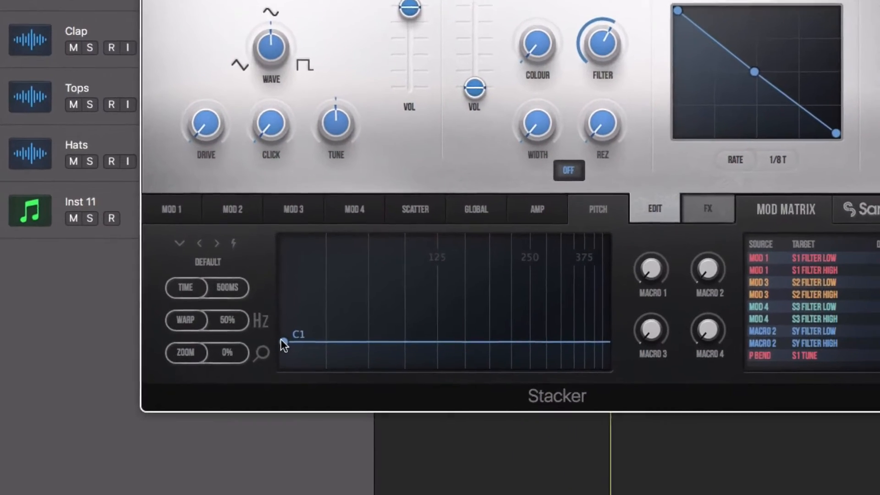
drag(284, 342, 283, 308)
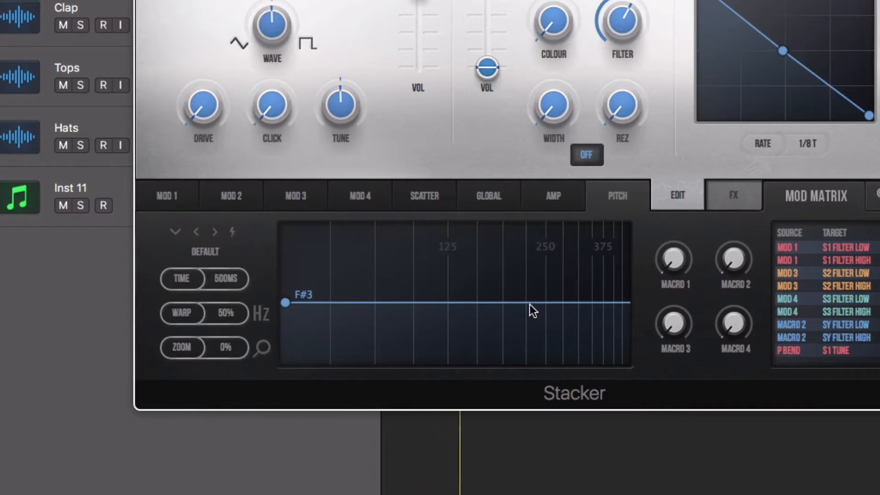
drag(528, 301, 531, 332)
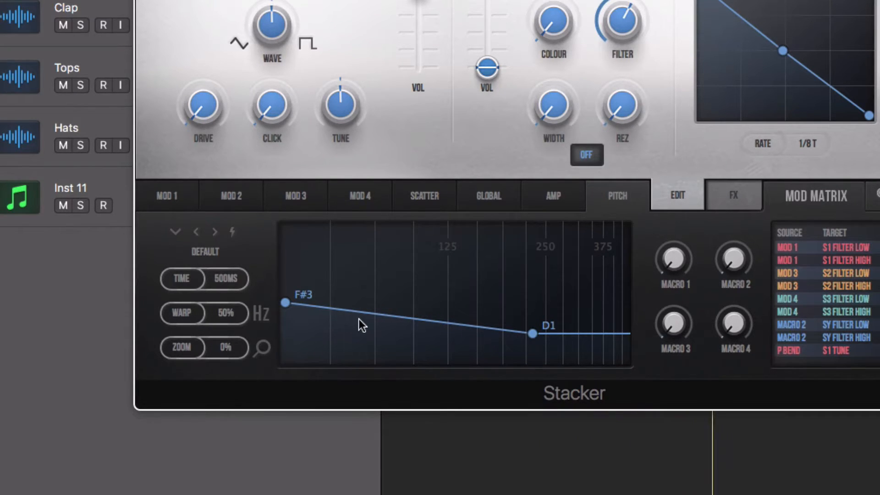
Bend the pitch envelope's decay downward, lower its start to C#3 and set its end point to C1
drag(359, 313, 349, 339)
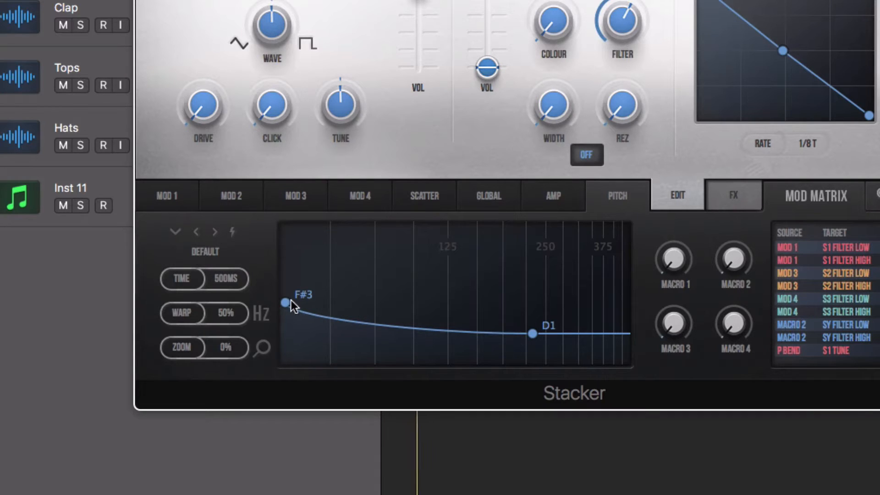
mouse_move(283, 300)
mouse_down()
mouse_move(281, 292)
mouse_move(278, 306)
mouse_up()
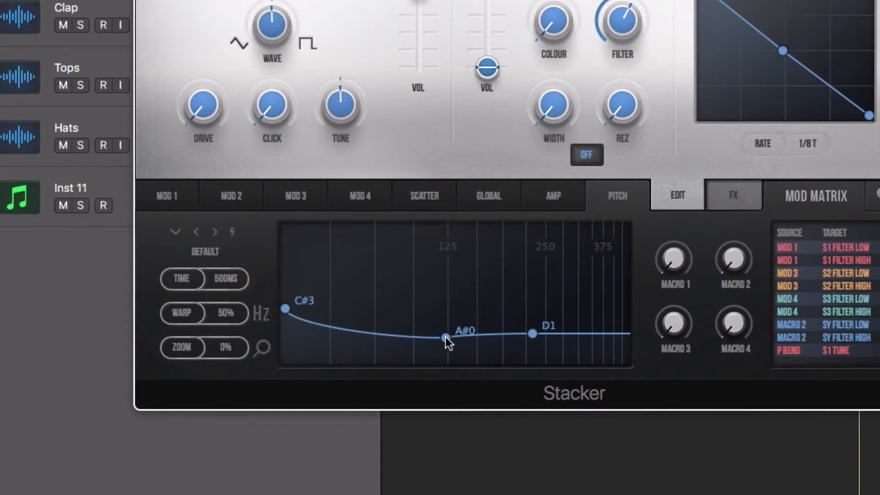
mouse_move(530, 334)
mouse_down()
mouse_move(527, 326)
mouse_move(541, 332)
mouse_move(530, 334)
mouse_up()
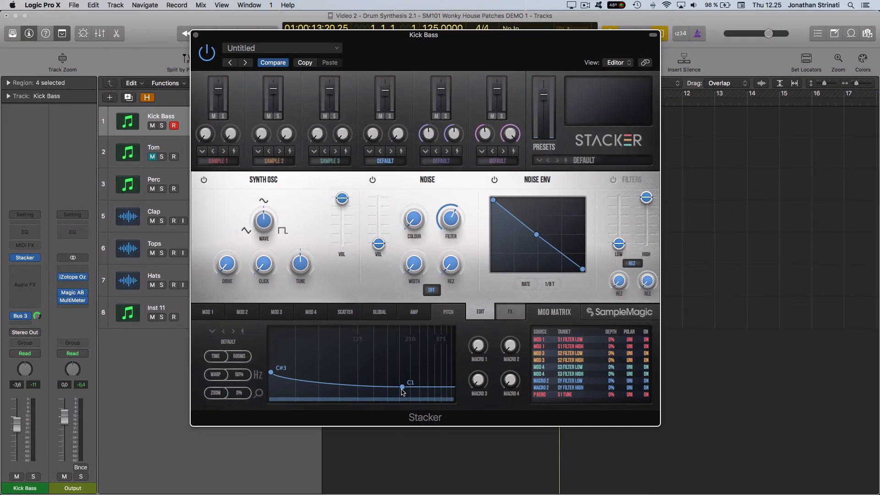
Open the Kick Bass regions in the Piano Roll, audition the first note and play the pattern
key(super+w)
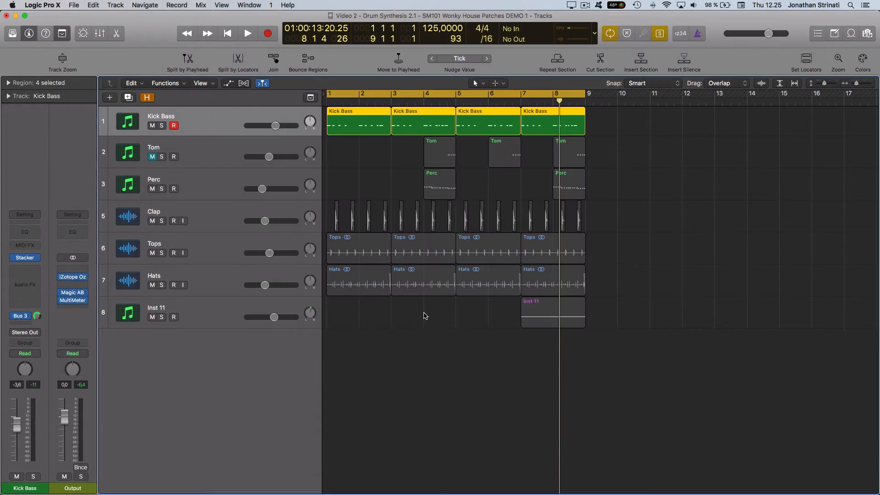
key(p)
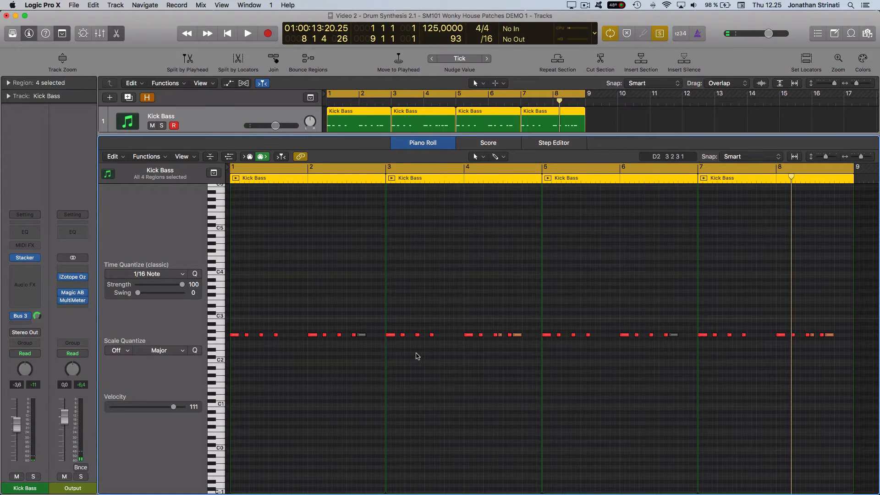
click(234, 335)
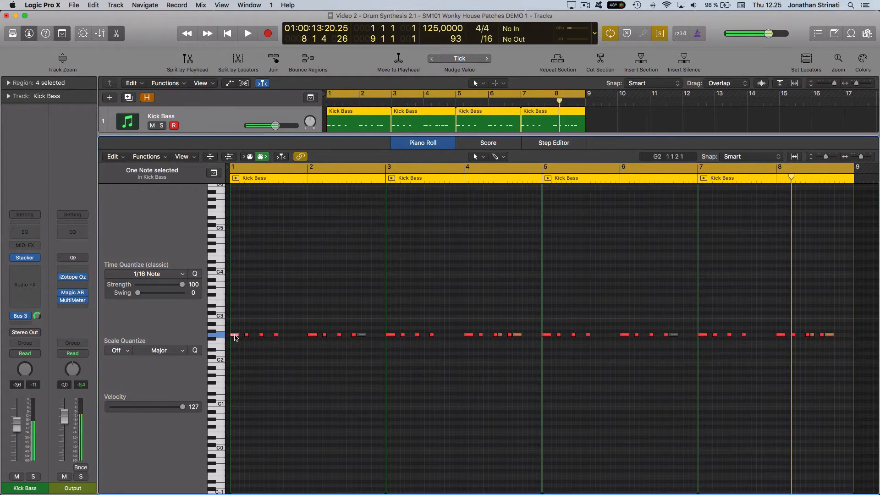
click(235, 335)
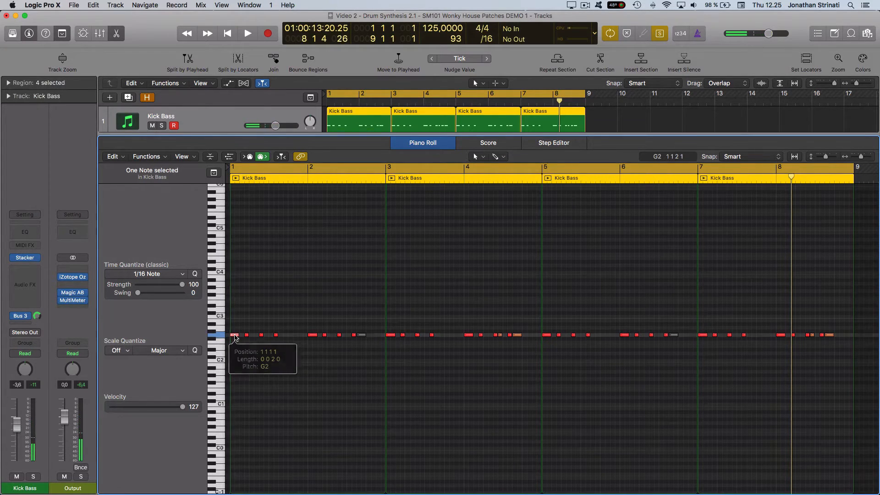
key(space)
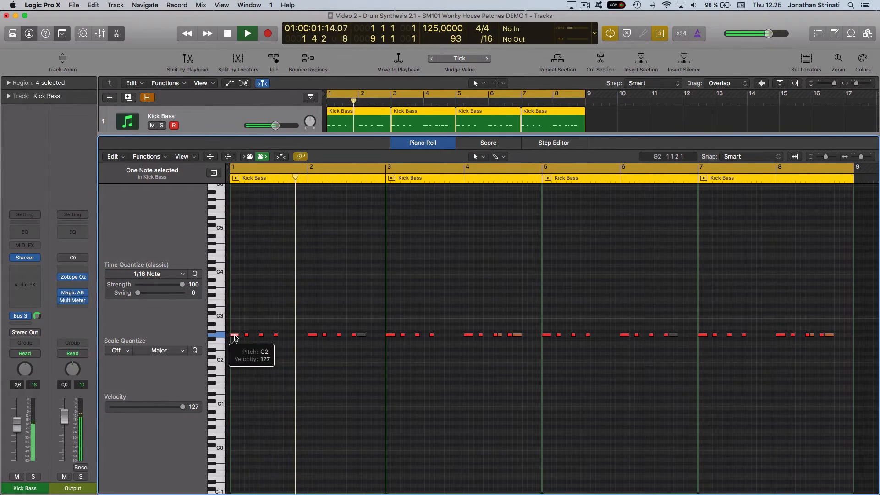
Lengthen the synth layer's amp envelope time to 724 ms in Stacker
key(v)
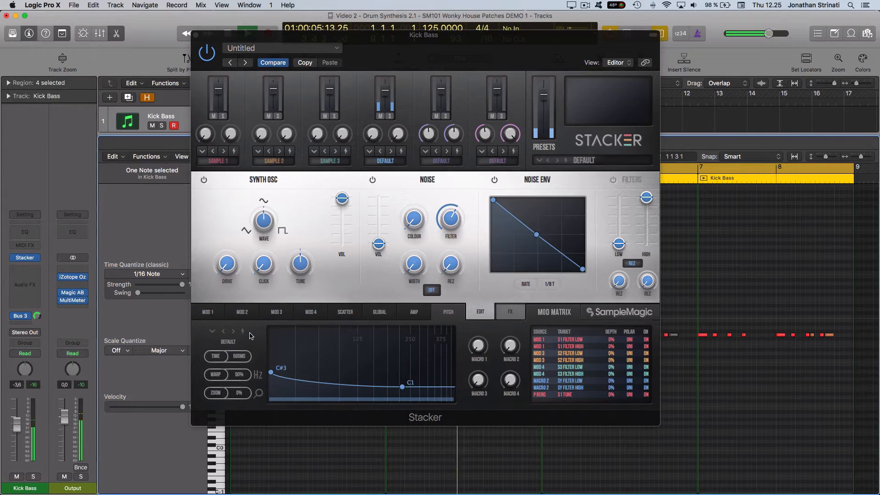
click(410, 311)
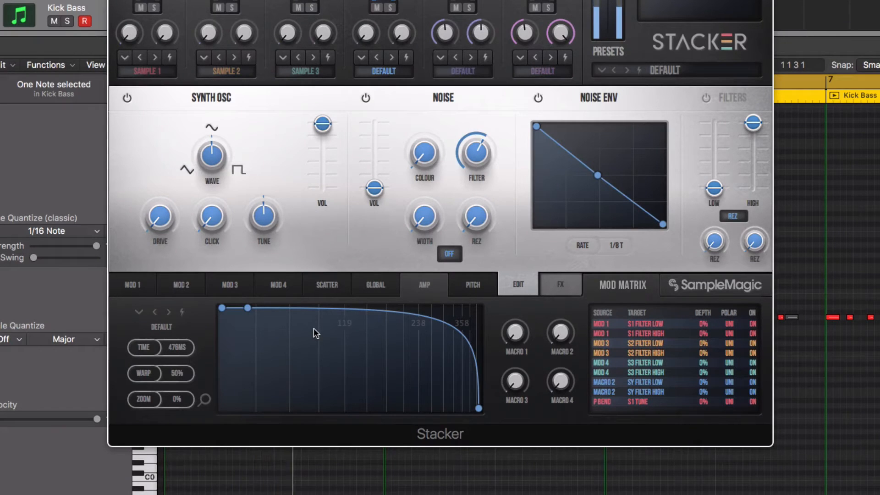
mouse_move(178, 346)
mouse_down()
mouse_move(176, 383)
mouse_move(179, 311)
mouse_move(180, 339)
mouse_up()
Raise and fine-tune the Drive amount of the synth oscillator to about a third of its range
mouse_move(166, 209)
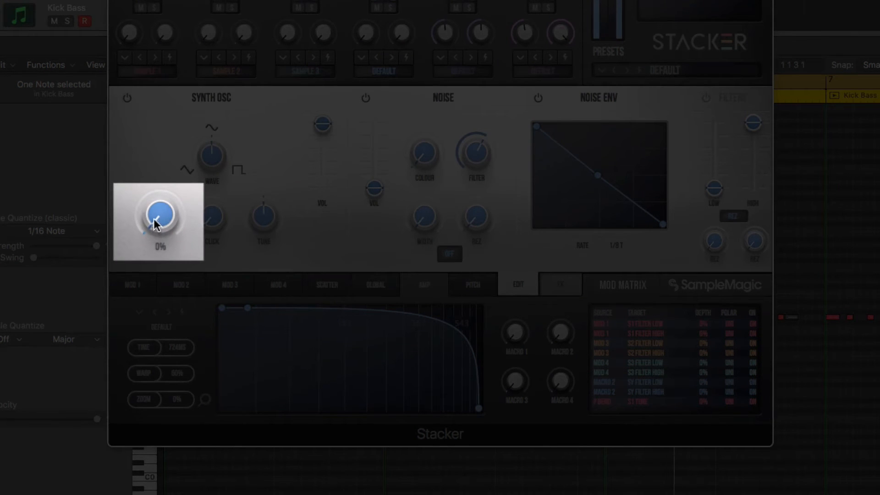
drag(148, 205, 145, 177)
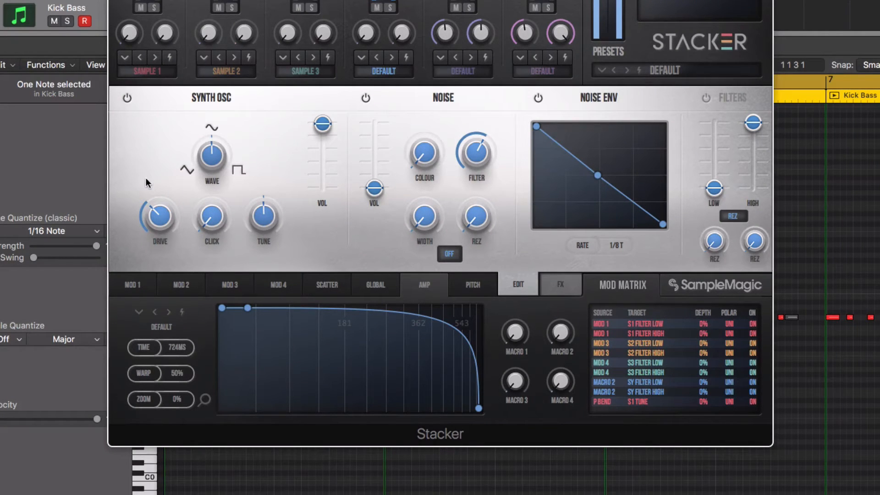
drag(151, 207, 162, 186)
drag(167, 223, 169, 218)
Shorten the synth layer's amp envelope time to about 653 ms and raise the oscillator's Click to about 27%
drag(183, 347, 183, 356)
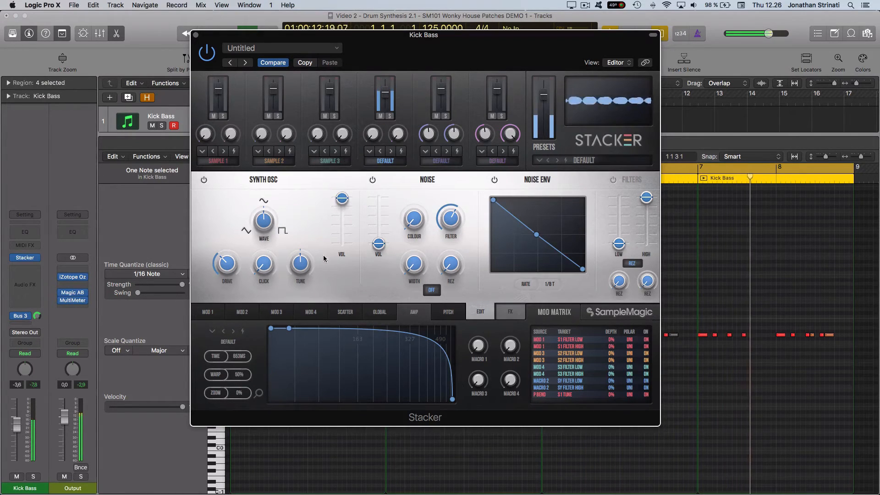
mouse_move(269, 268)
drag(269, 268, 259, 211)
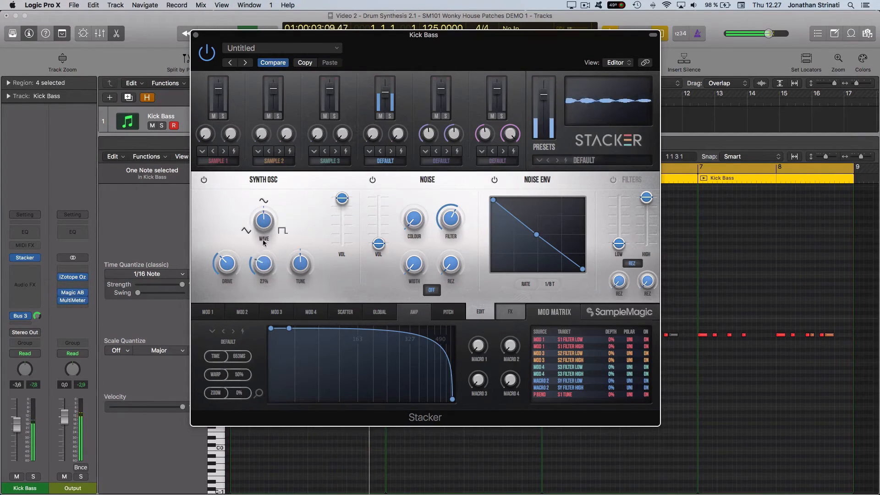
Load 909BD_T1A1D1V2_ORIG.WAV from Finder into the Sample 3 layer and start playback
click(331, 161)
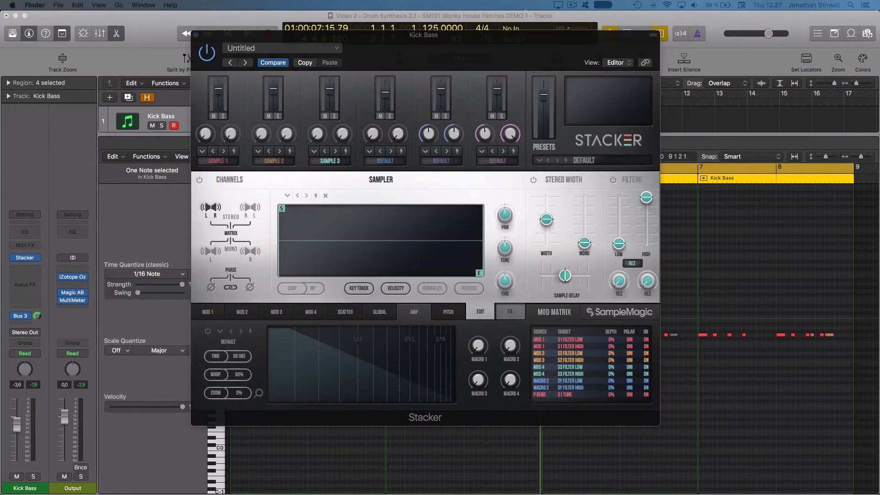
drag(110, 79, 341, 253)
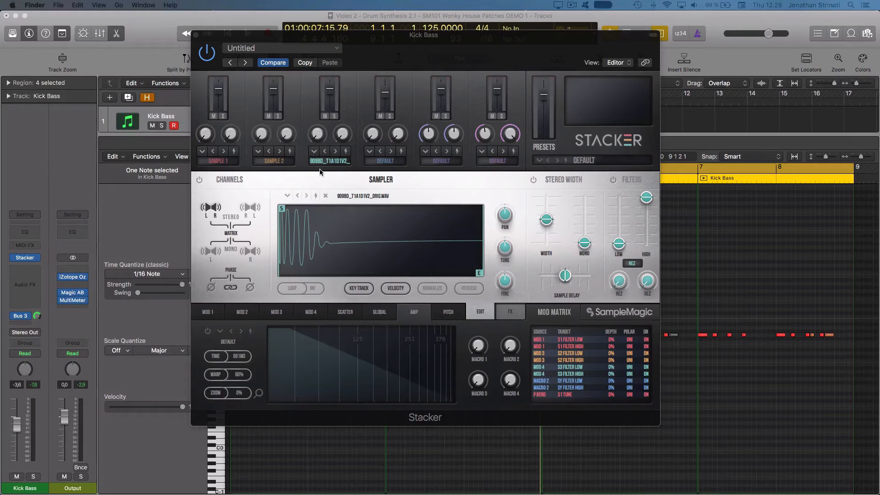
click(382, 53)
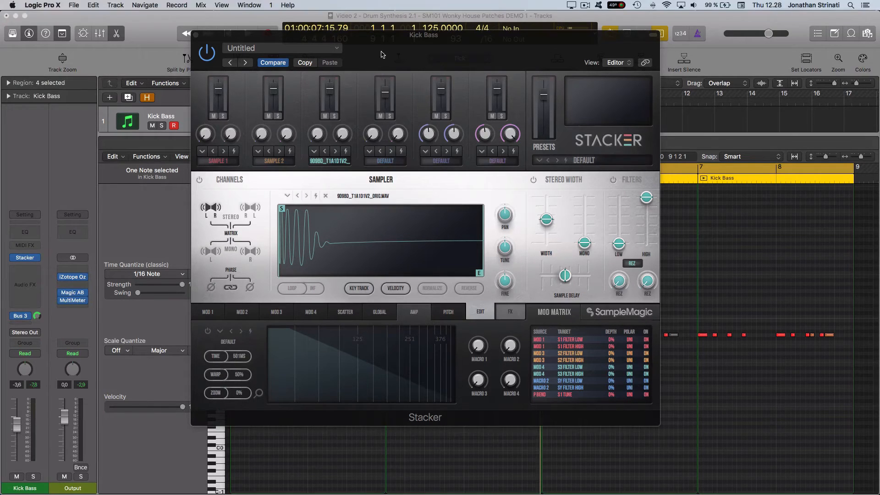
key(space)
Mute the blue synth layer, then enable the third sample layer's filters and raise the Low filter
click(381, 115)
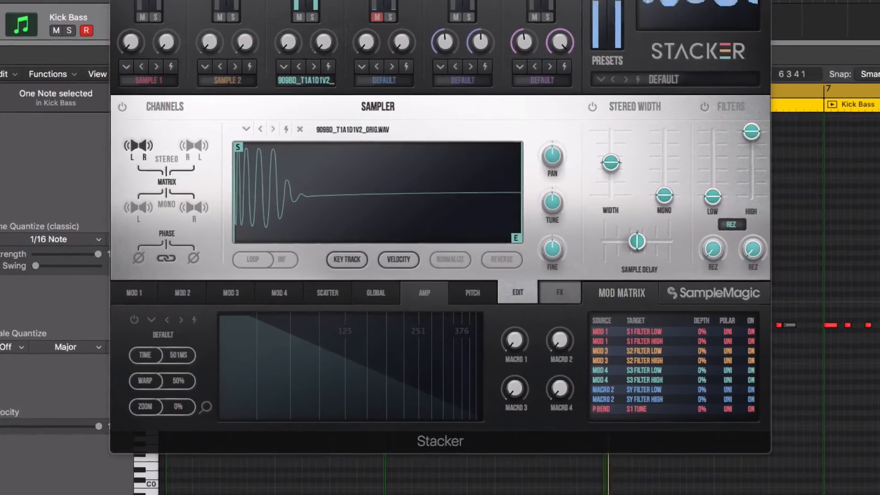
click(706, 105)
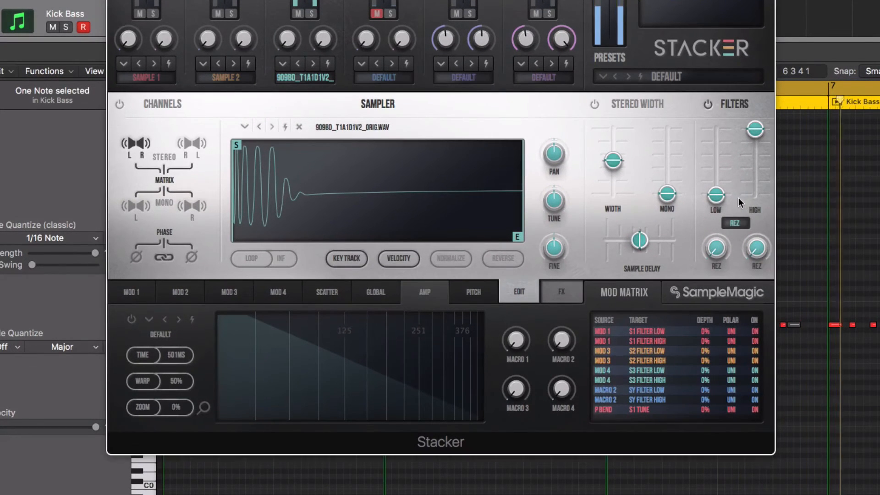
drag(720, 199, 717, 178)
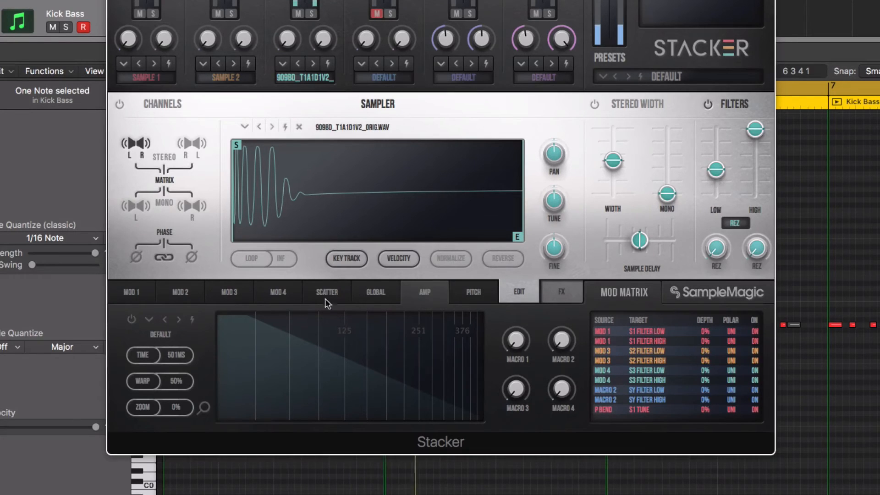
Enable the sample layer's amp envelope and reshape it into an inward-curved decay reaching zero just past 251 ms
mouse_move(339, 365)
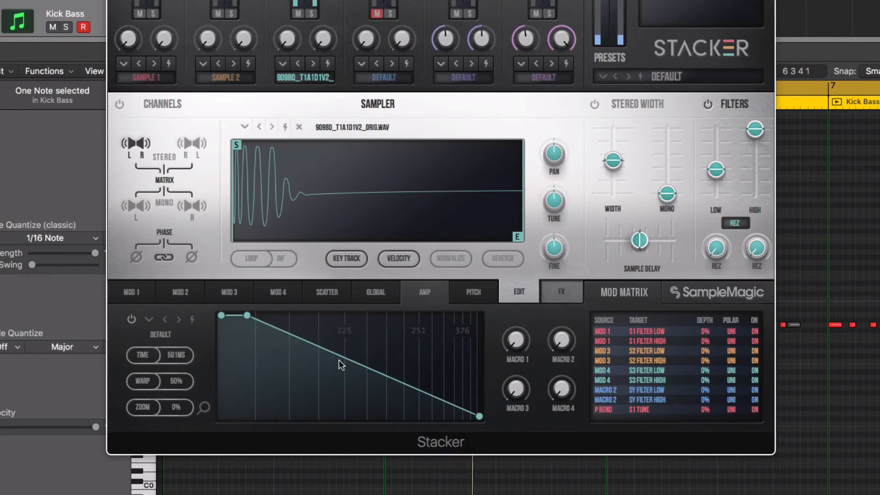
click(415, 391)
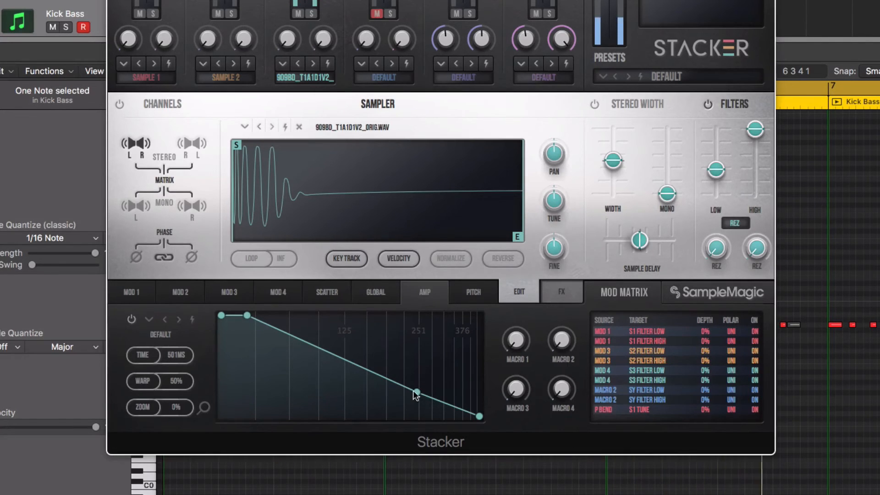
double_click(415, 393)
drag(247, 316, 431, 446)
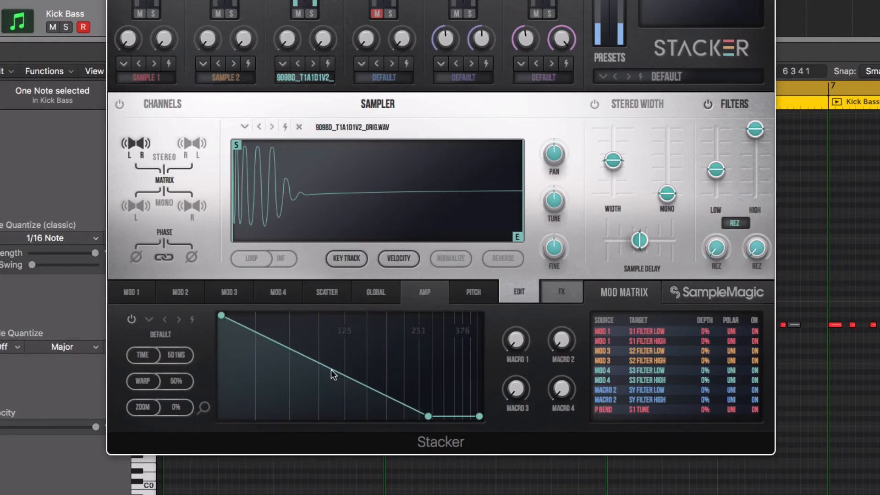
drag(333, 375, 324, 395)
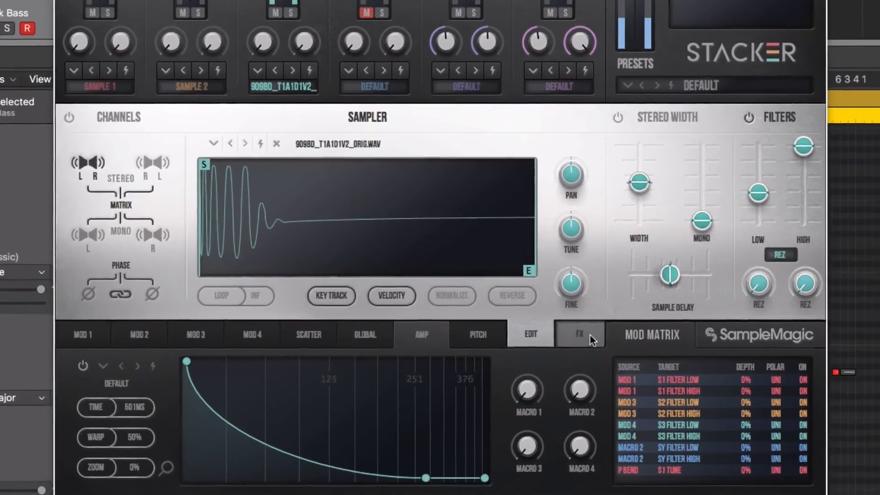
Enable the 909 sample layer's Clip Filter, raise its cutoff slightly, set Drive to about 78%, and lower the layer's High filter
click(561, 292)
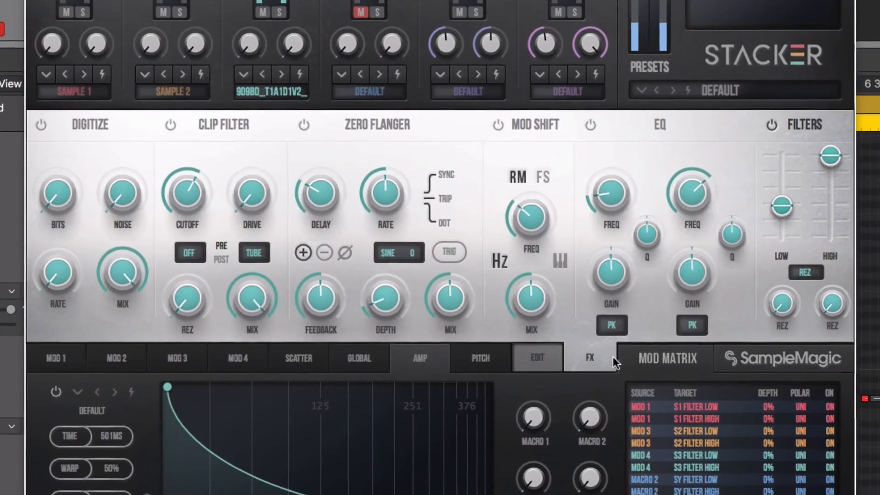
click(167, 127)
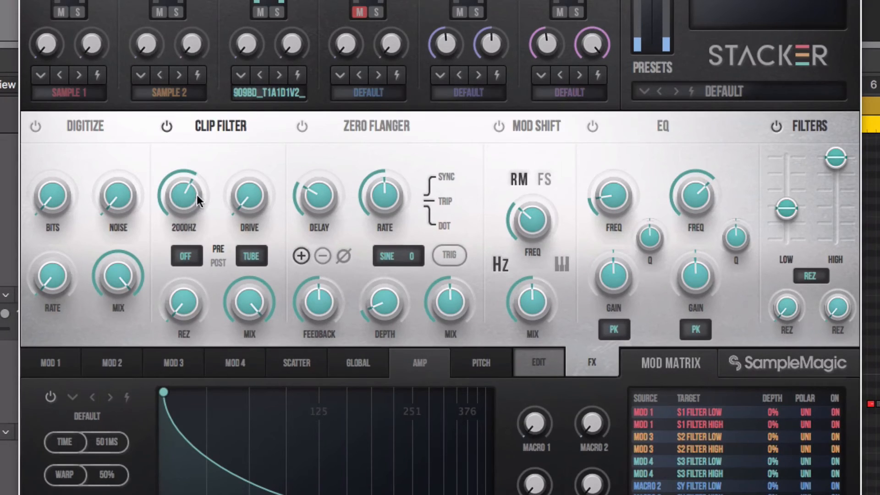
drag(248, 204, 254, 169)
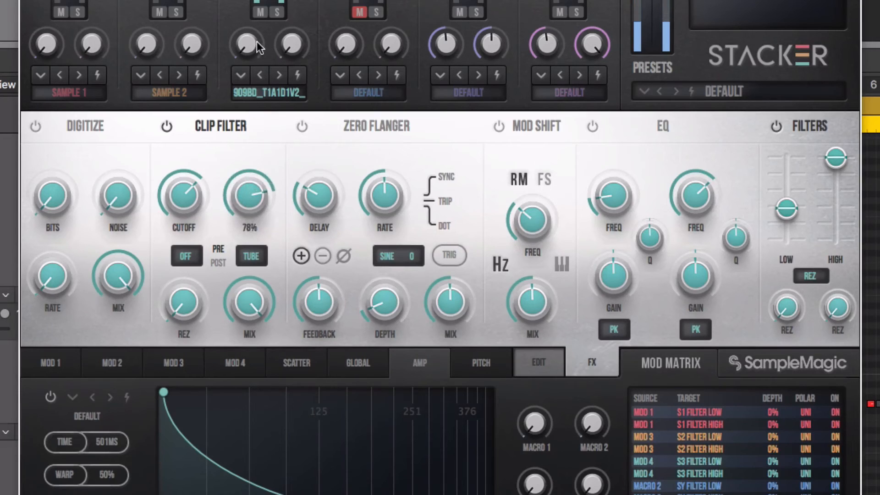
drag(257, 42, 257, 40)
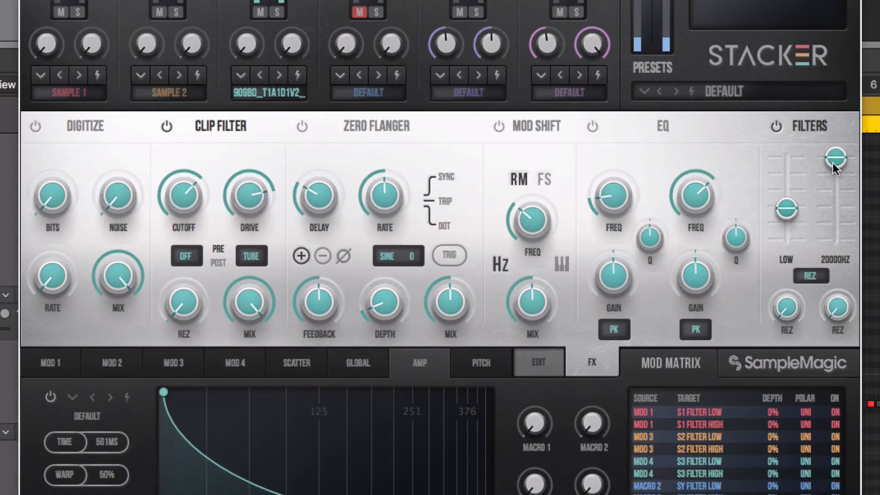
drag(836, 161, 835, 180)
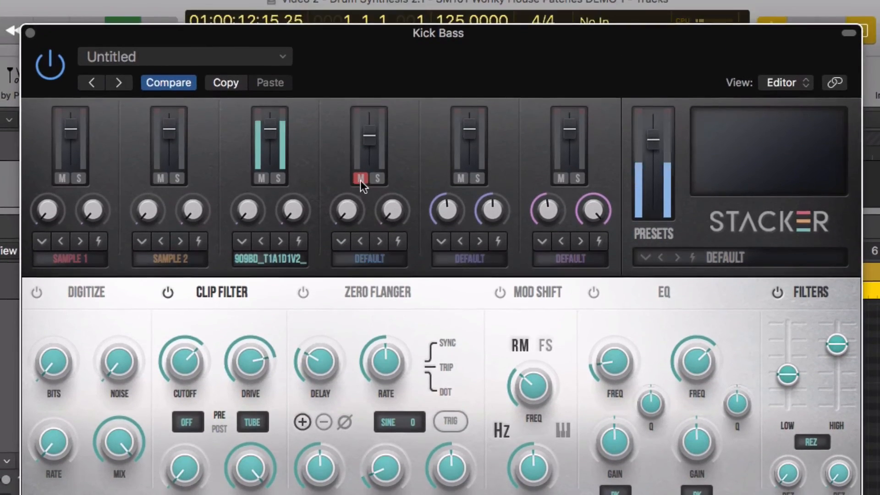
Unmute the blue synth layer, lower the 909 sample layer's level slightly, and compare the blend with and without the sample
click(360, 74)
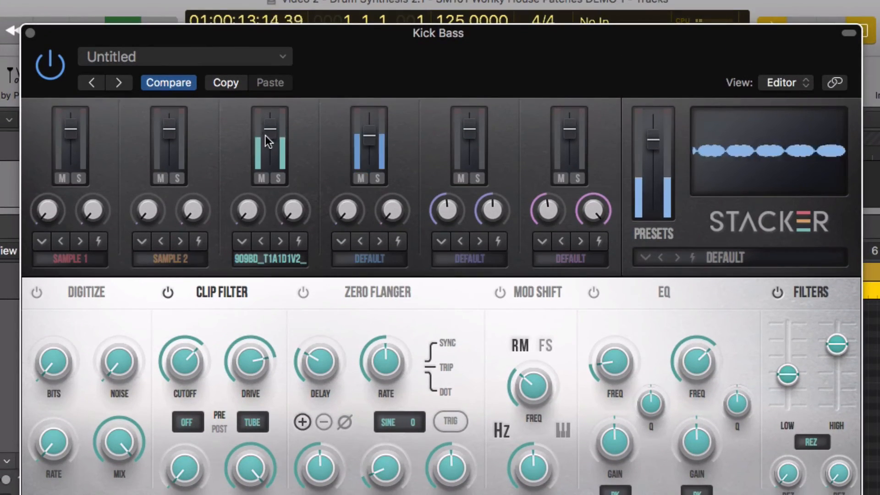
drag(266, 136, 266, 134)
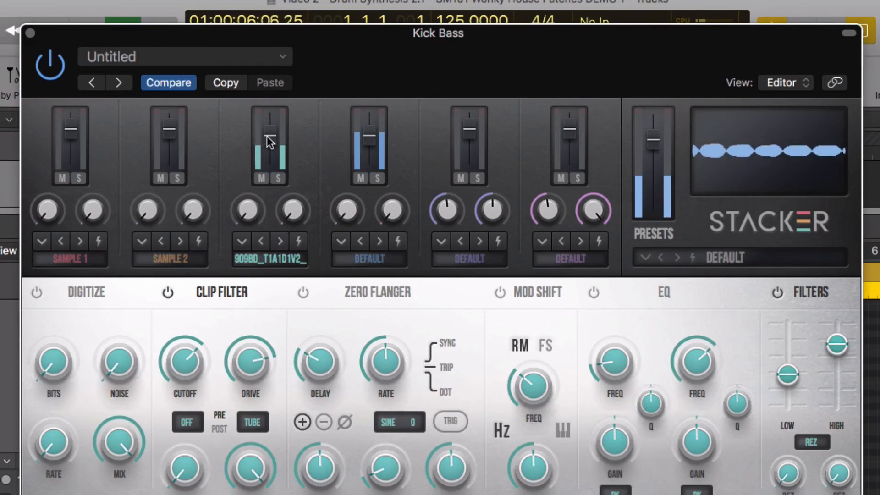
click(261, 177)
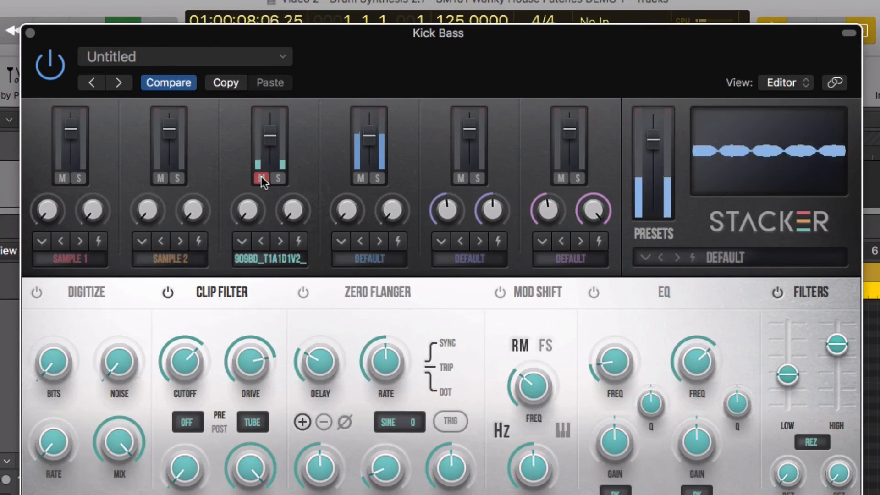
click(260, 176)
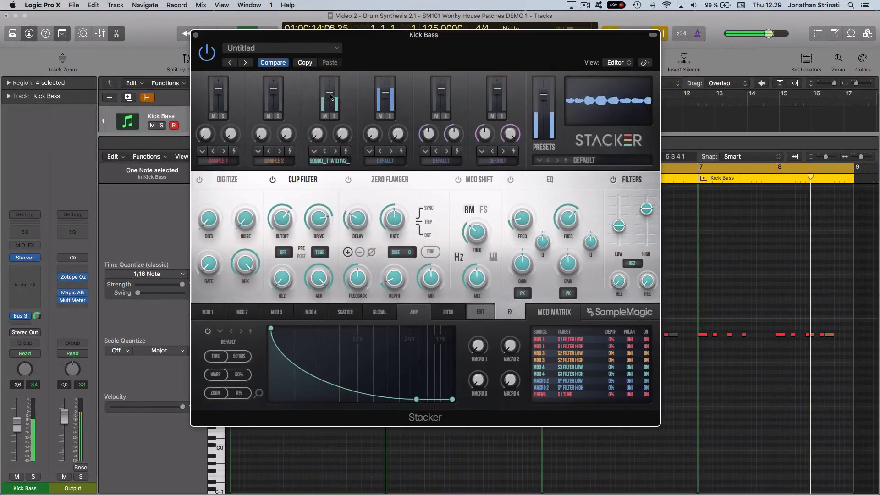
Hide Stacker and the piano roll, play the full arrangement unsoloed, and raise the Kick Bass track's volume to 0.8 dB
key(v)
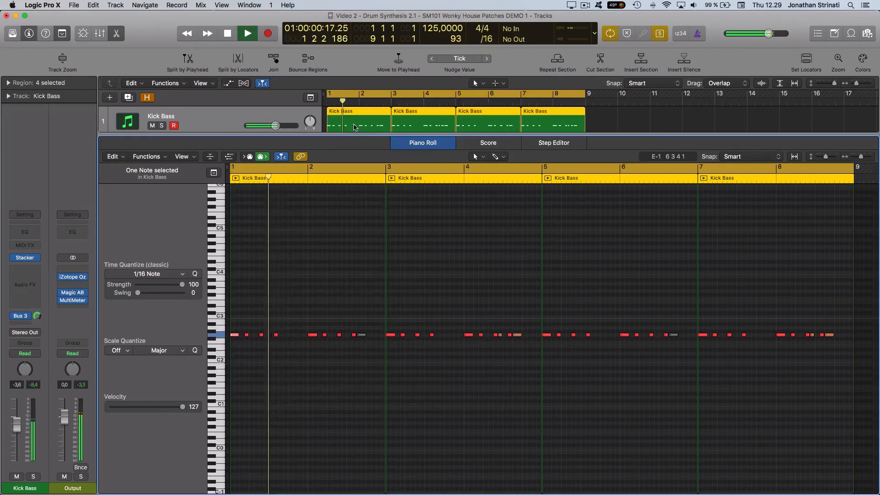
key(e)
key(space)
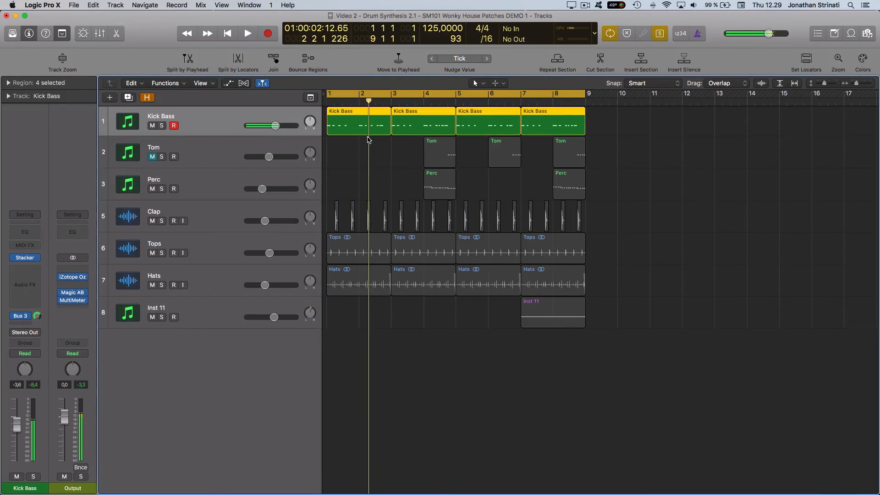
key(space)
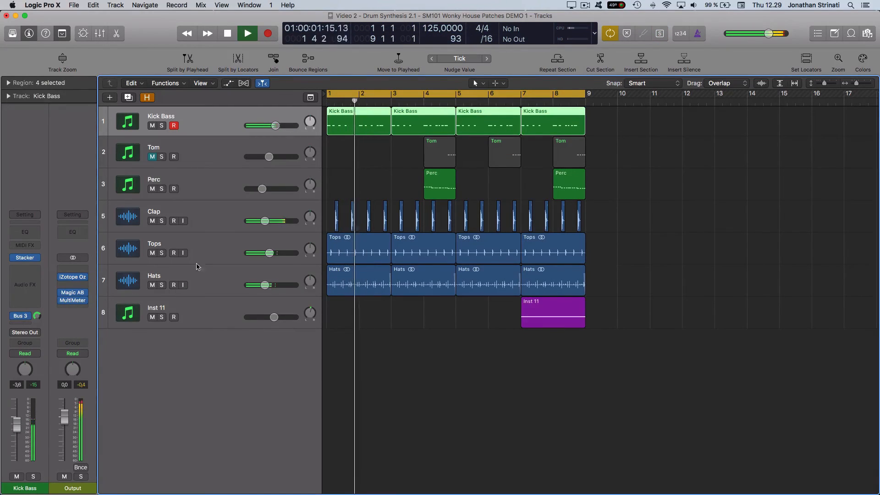
drag(17, 433, 16, 431)
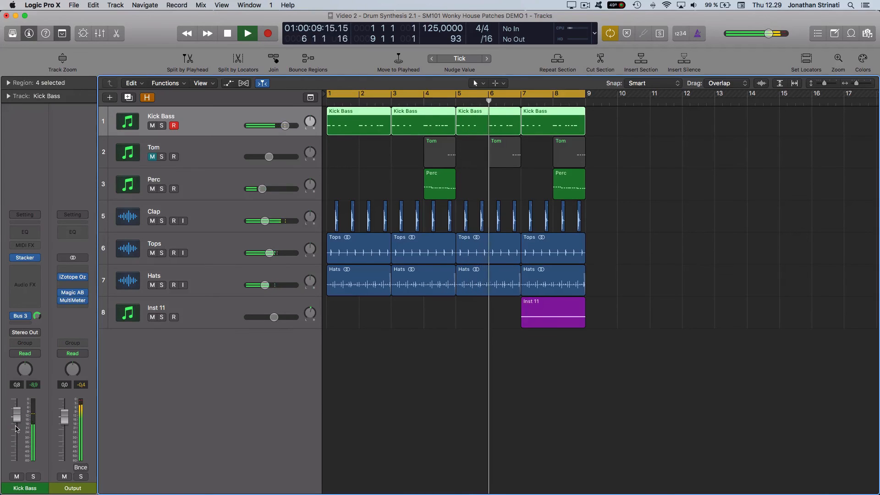
Reopen Stacker from the Kick Bass channel and show the blue synth layer's effects
click(25, 257)
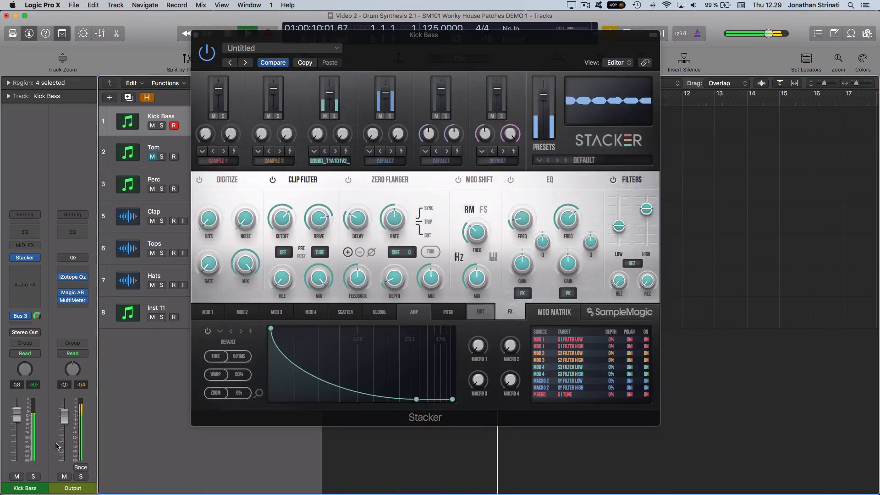
click(384, 161)
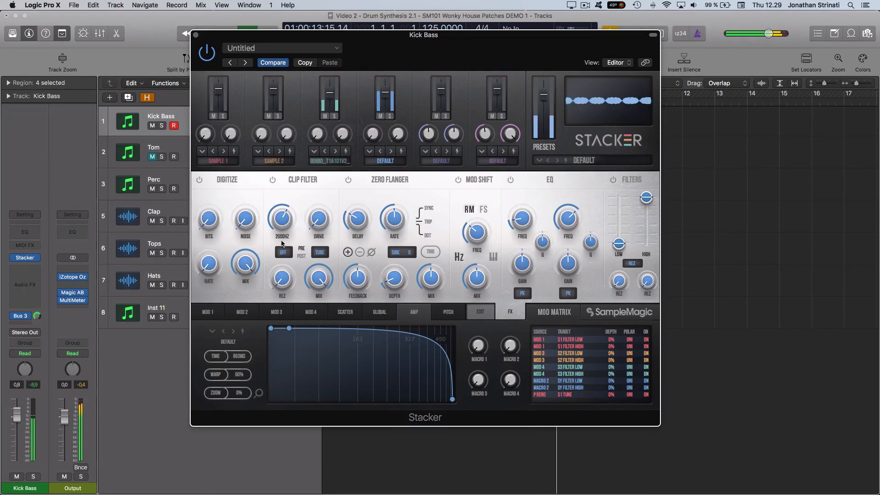